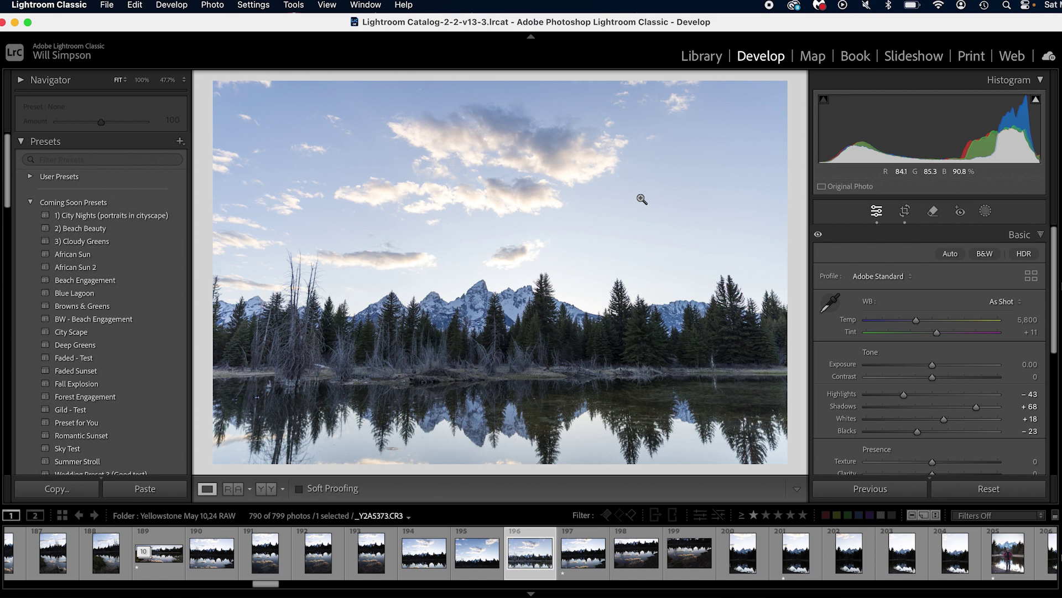
Reset the lake photo to default settings, slightly adjust its straightening angle, and show the profile list
left_click(990, 488)
key("r")
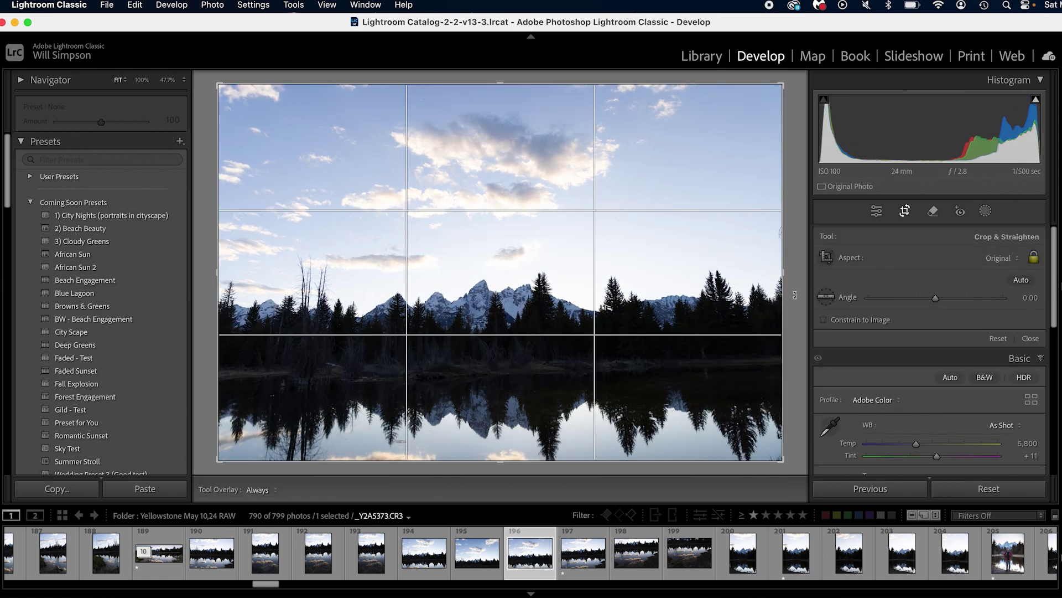
left_click_drag(797, 293, 797, 300)
key("r")
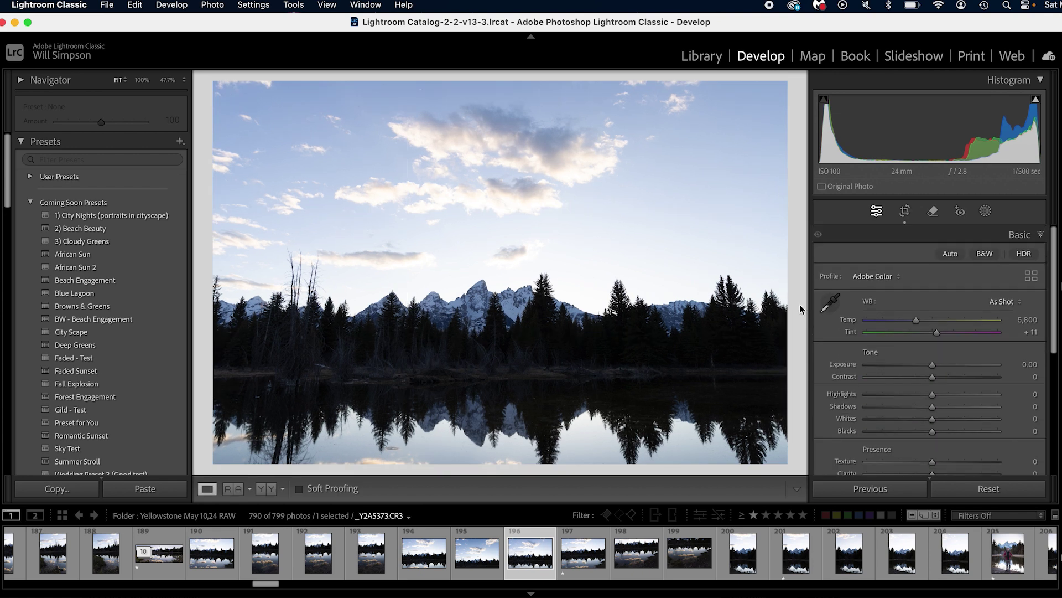
left_click(884, 278)
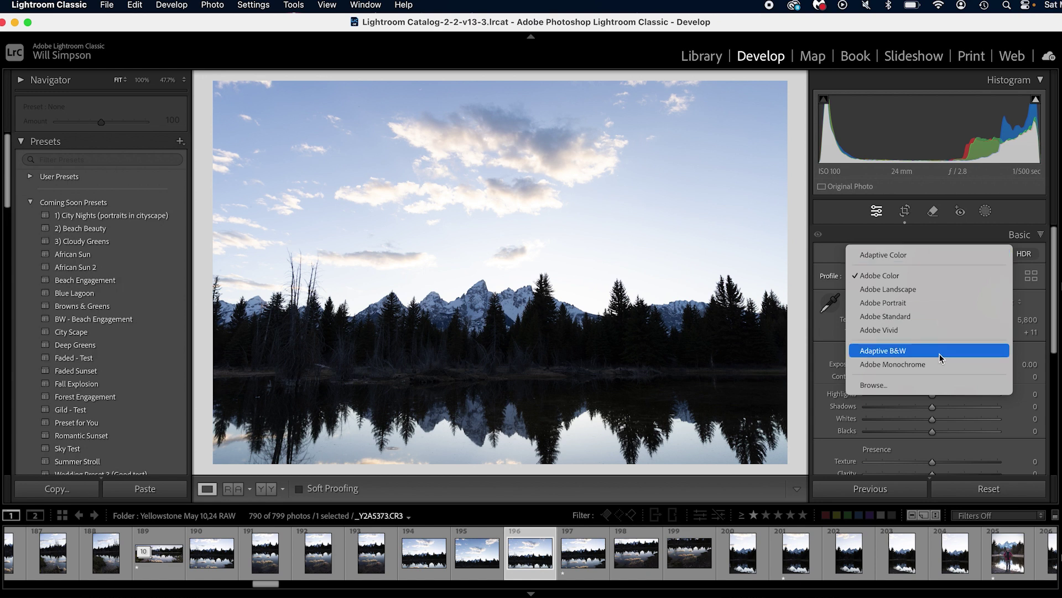
Apply Adaptive Color to the lake photo, then zoom in and compare it with the Before version
left_click(903, 258)
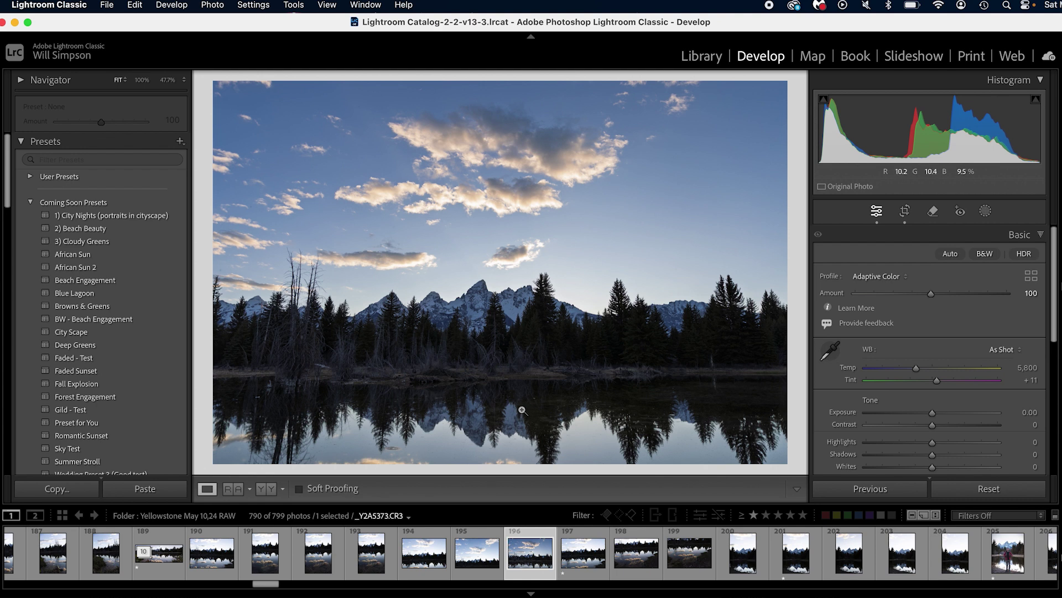
left_click_drag(403, 334, 408, 340)
key("backslash")
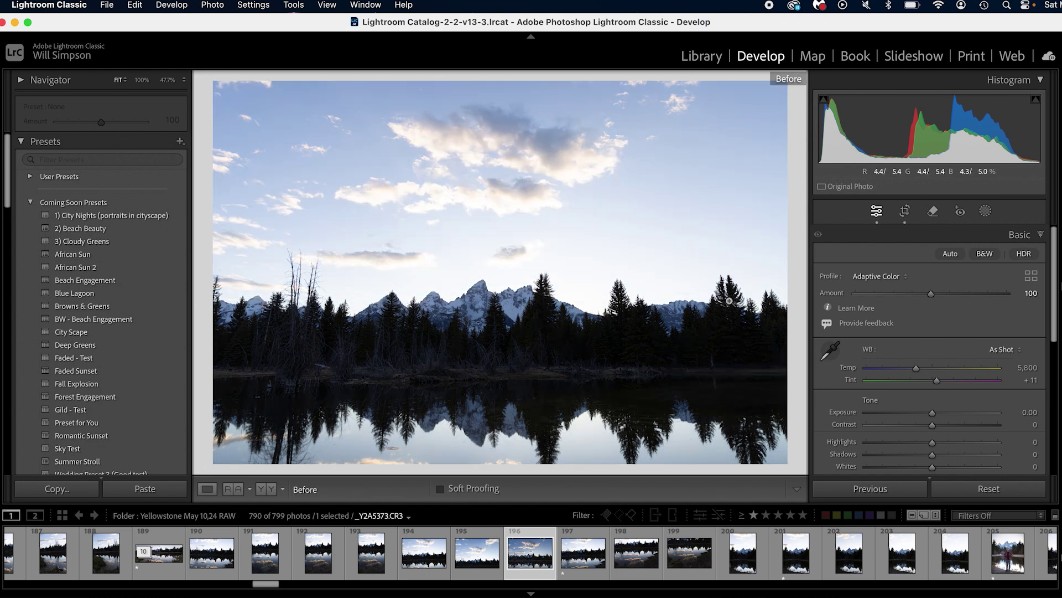
key("backslash")
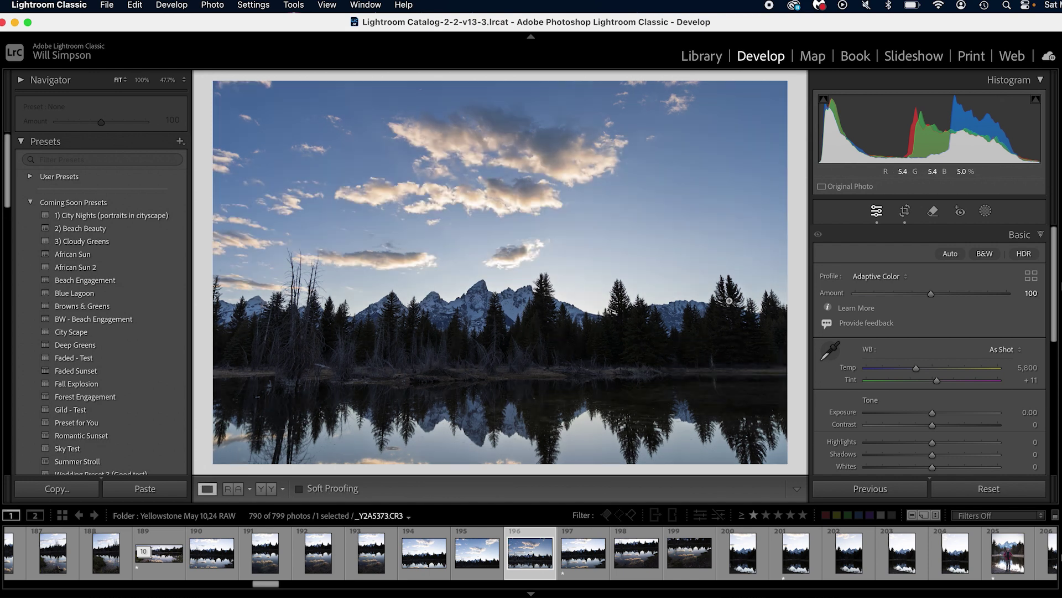
scroll(932, 350, "down", 8)
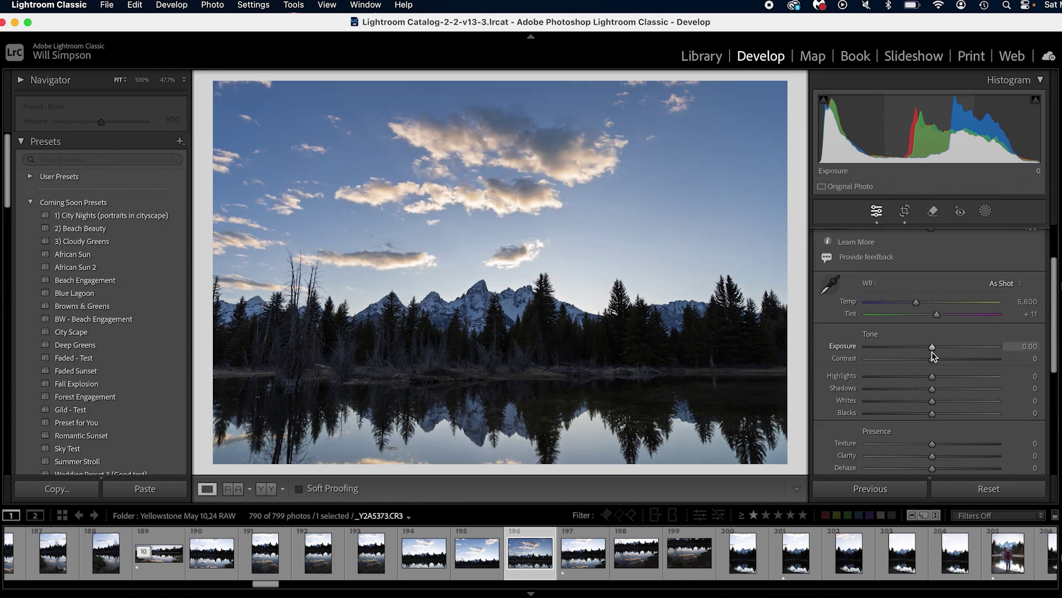
Select the Yellowstone hot-spring photo _Y2A4111.CR3 in the filmstrip
left_click(1006, 399)
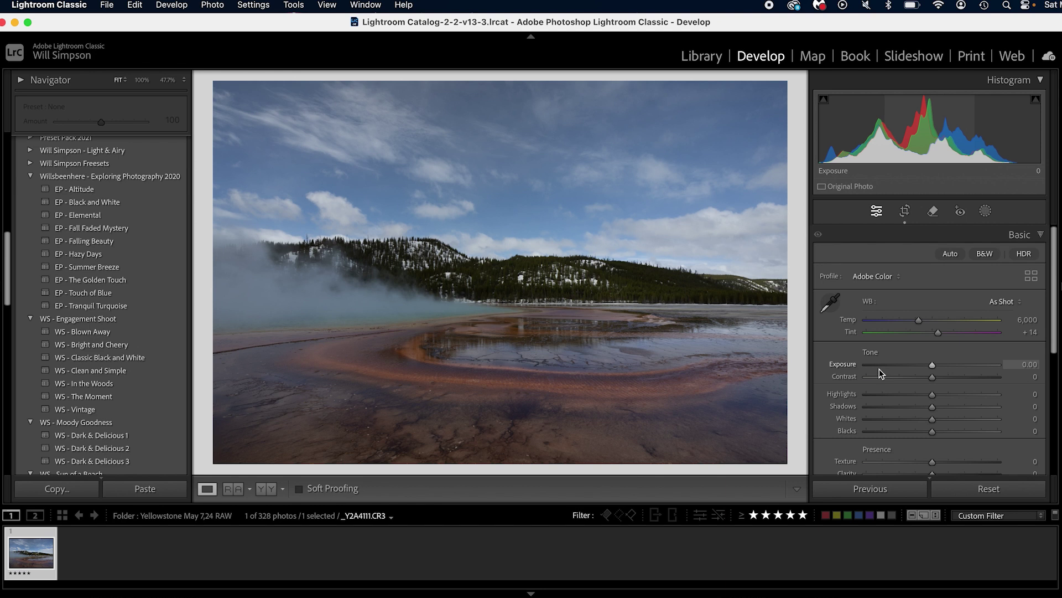
Apply the Adaptive Color profile to the geyser photo
left_click(886, 277)
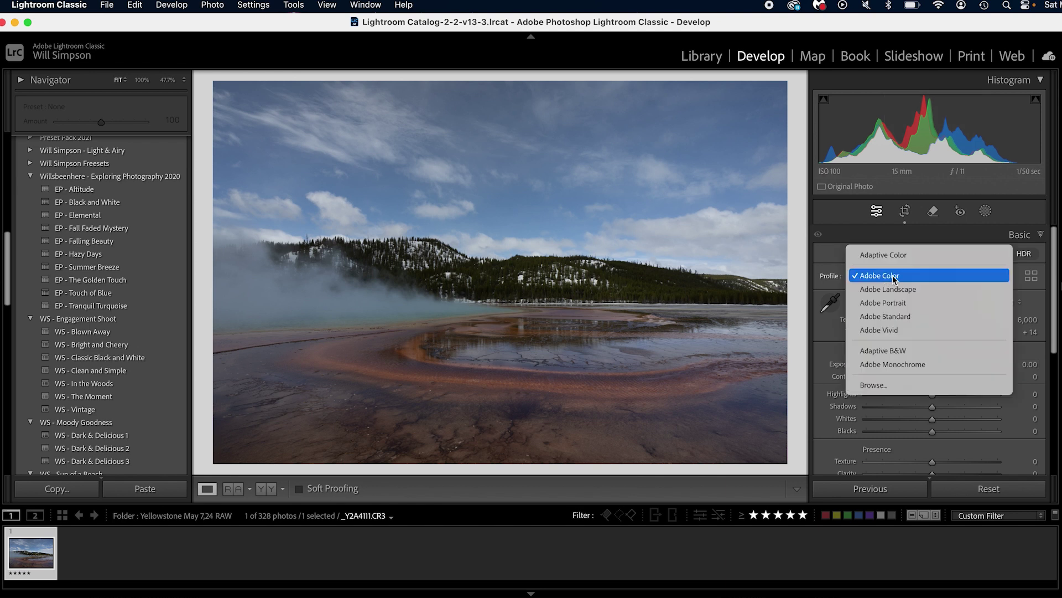
left_click(907, 255)
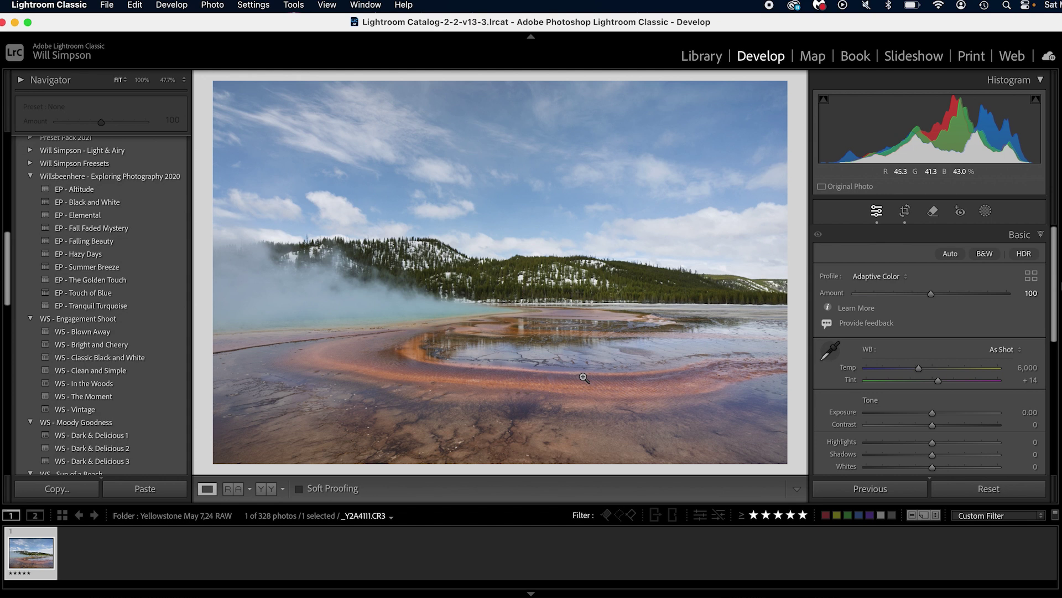
scroll(928, 441, "down", 3)
scroll(928, 440, "down", 3)
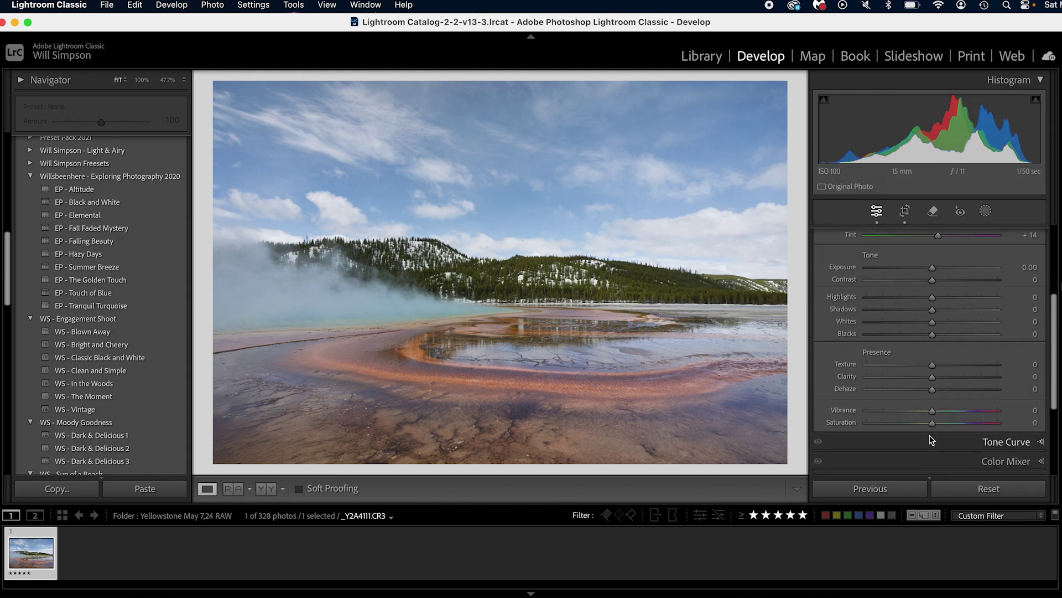
Try Dehaze at +42 to cut the steam, then reset Dehaze back to 0
left_click_drag(932, 387, 960, 389)
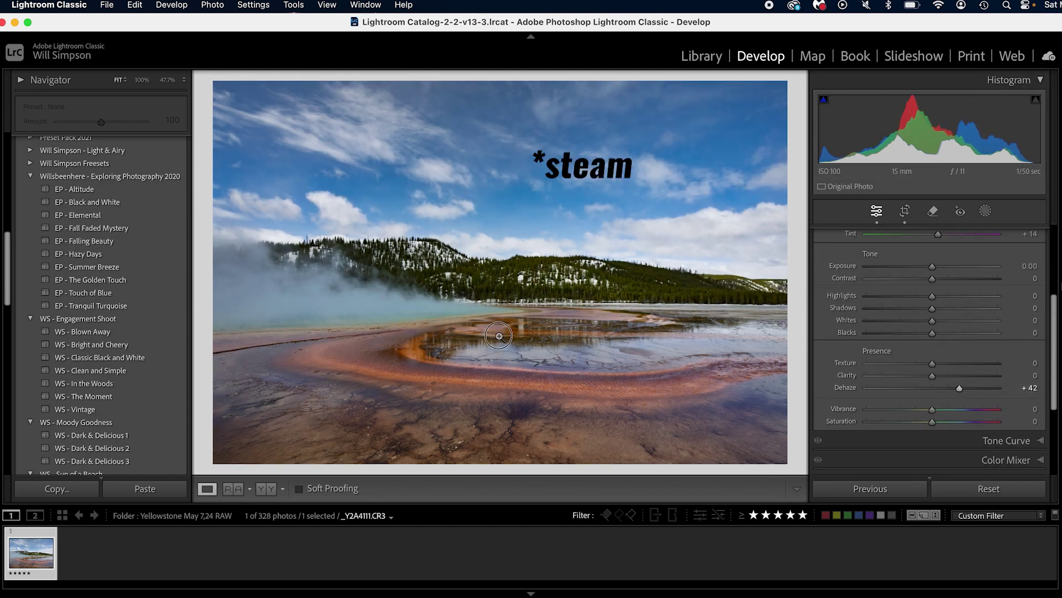
left_click(343, 267)
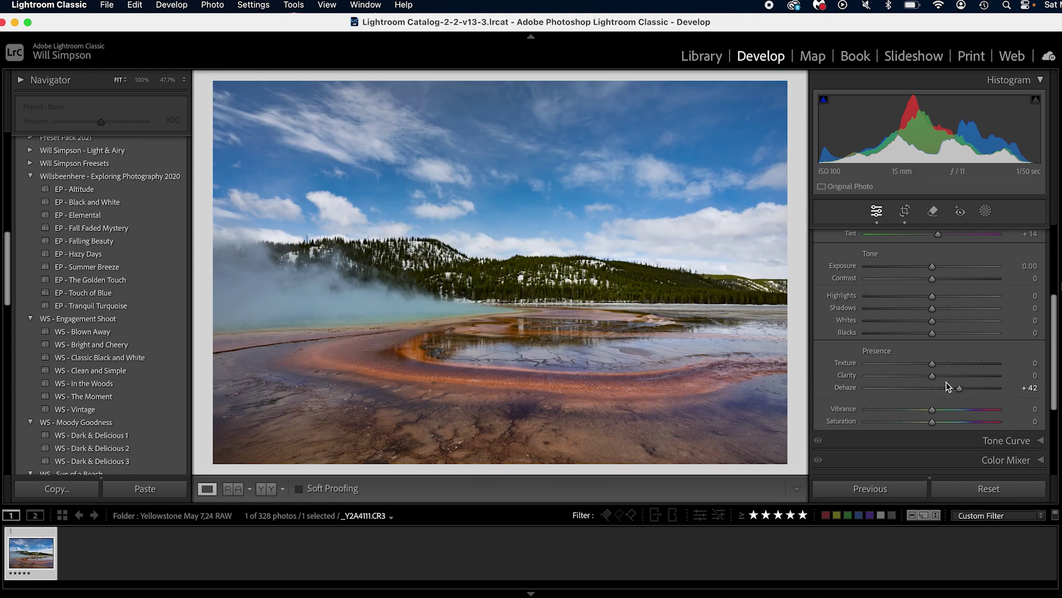
double_click(958, 387)
scroll(950, 390, "up", 5)
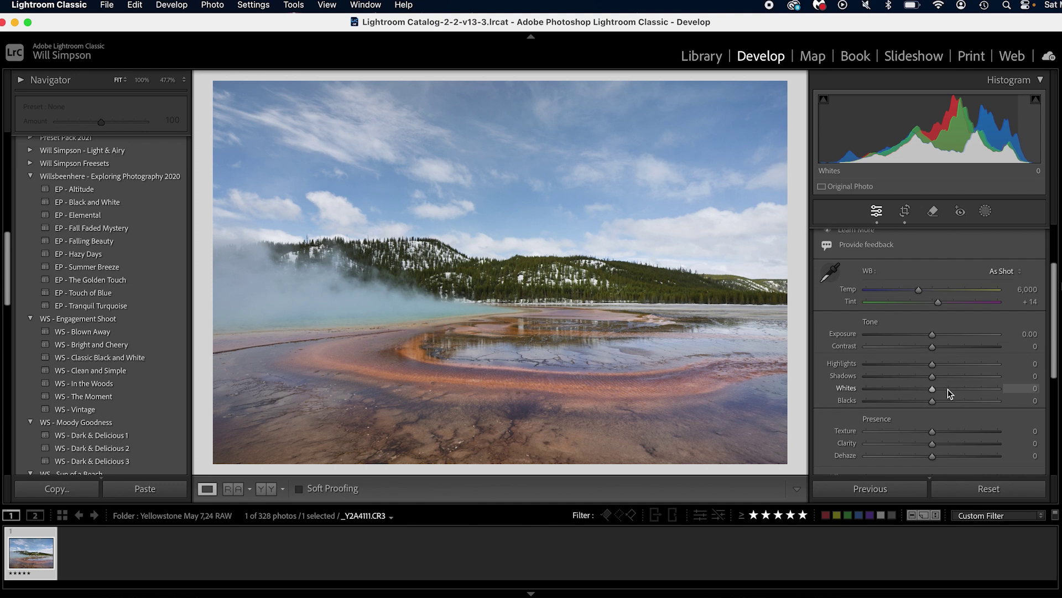
left_click(874, 258)
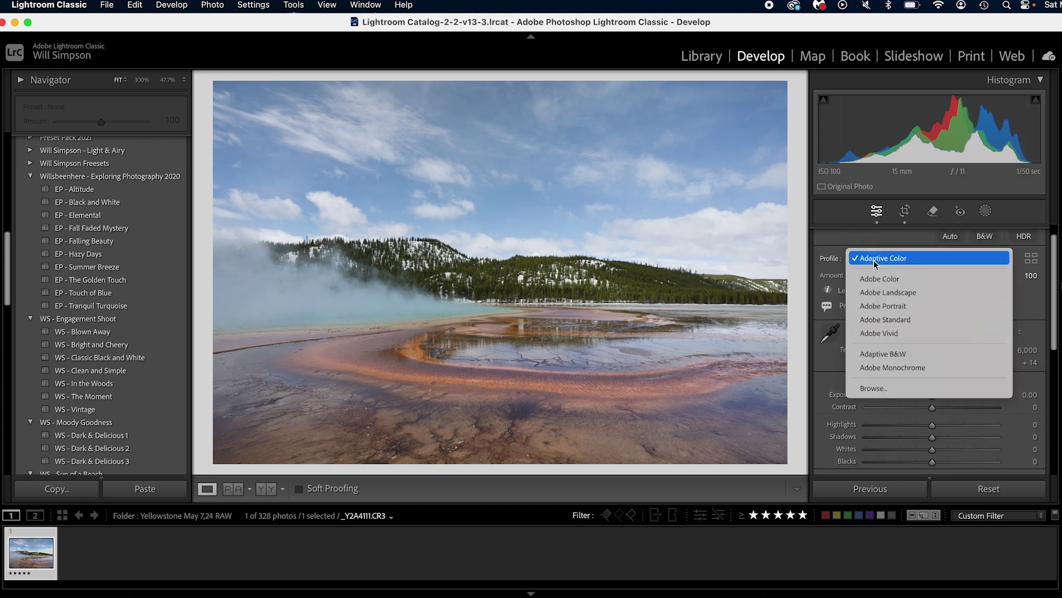
Compare Adobe Color against Adaptive Color on the geyser photo and keep Adaptive Color
left_click(894, 281)
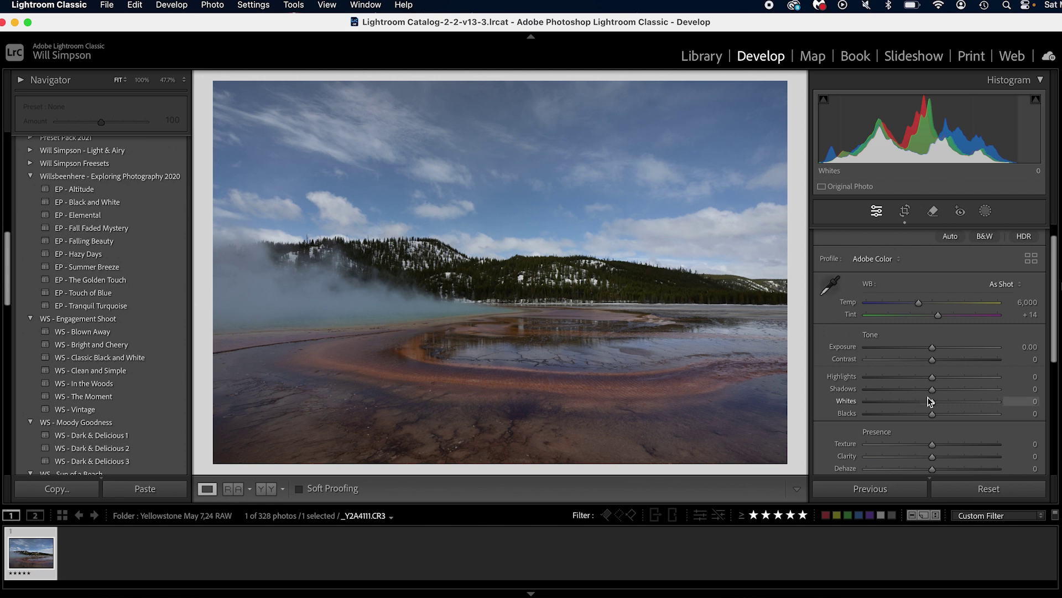
key("backslash")
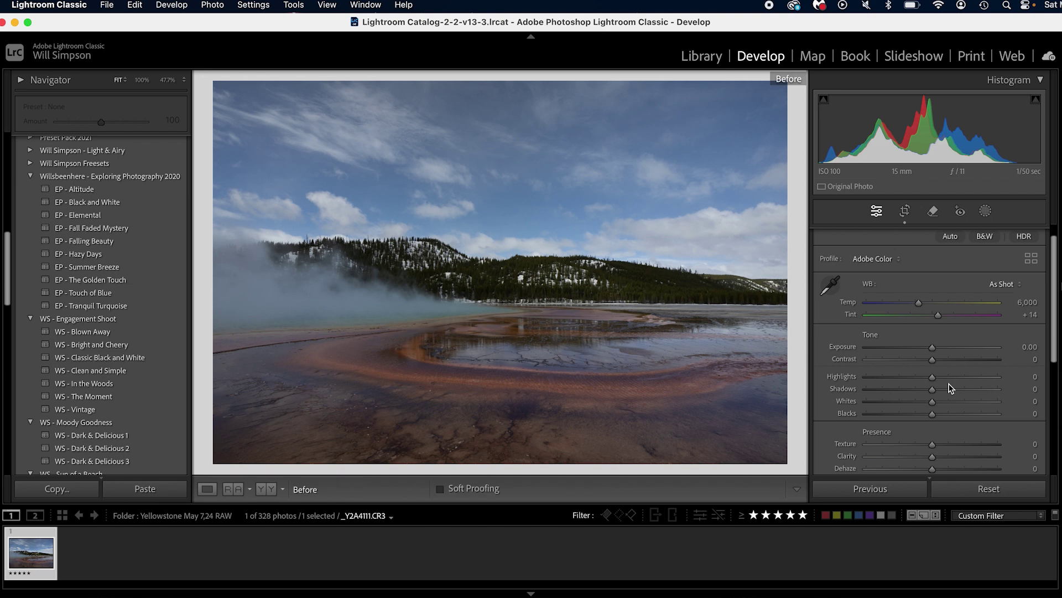
key("backslash")
key("backslash")
key("backslash")
left_click(873, 259)
left_click(880, 237)
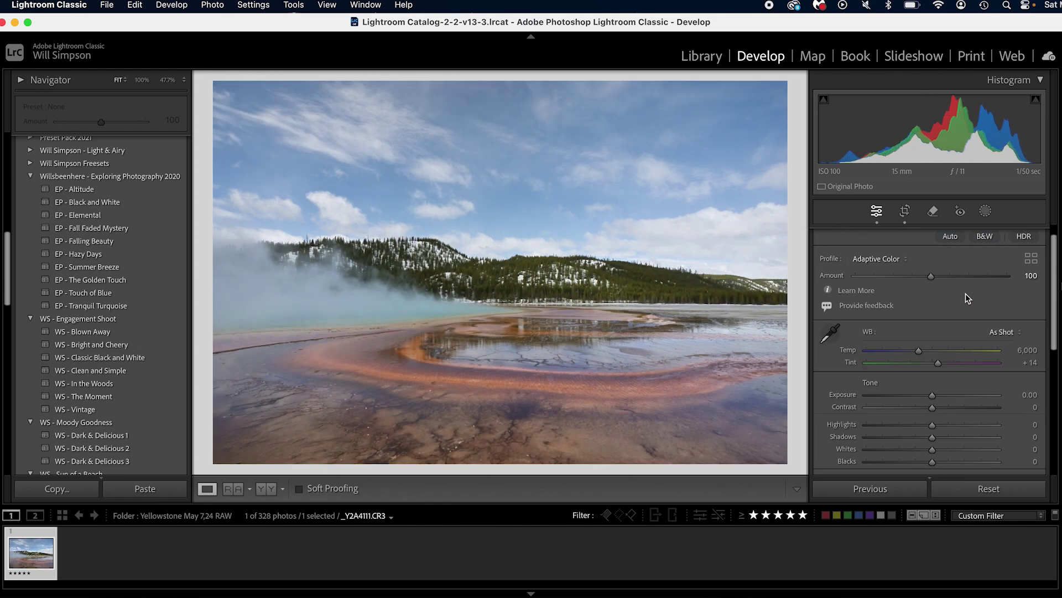
key("backslash")
key("backslash")
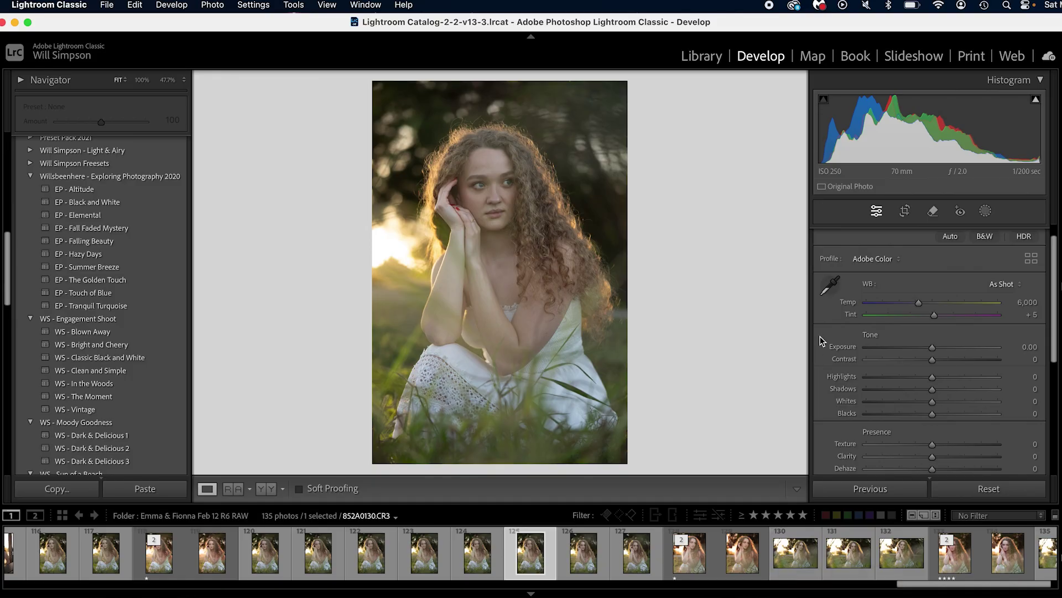
Apply Adaptive Color to the portrait, checking the hair detail against the Before version
left_click(878, 263)
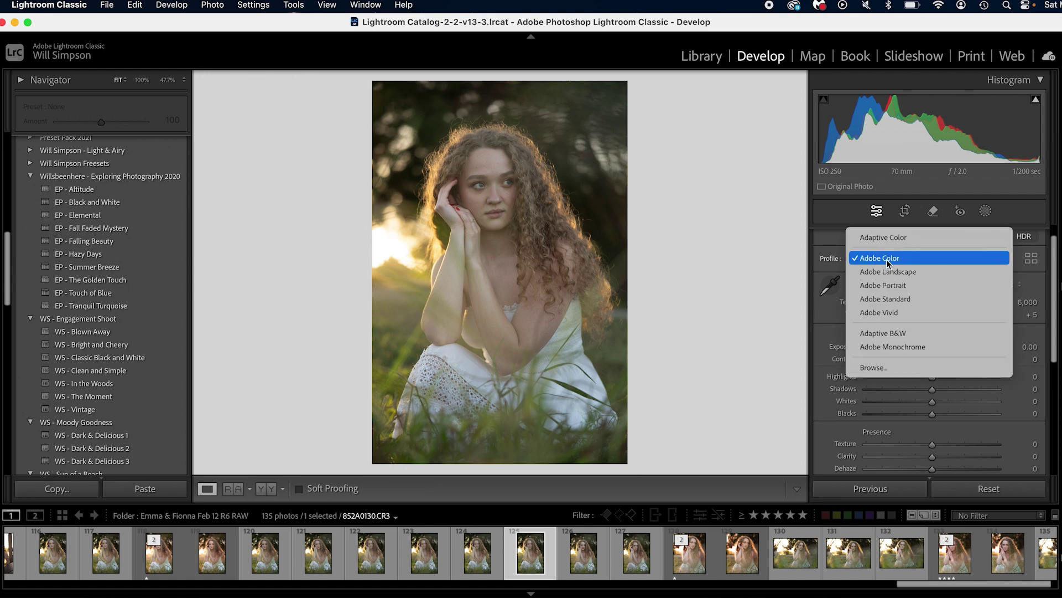
left_click(909, 237)
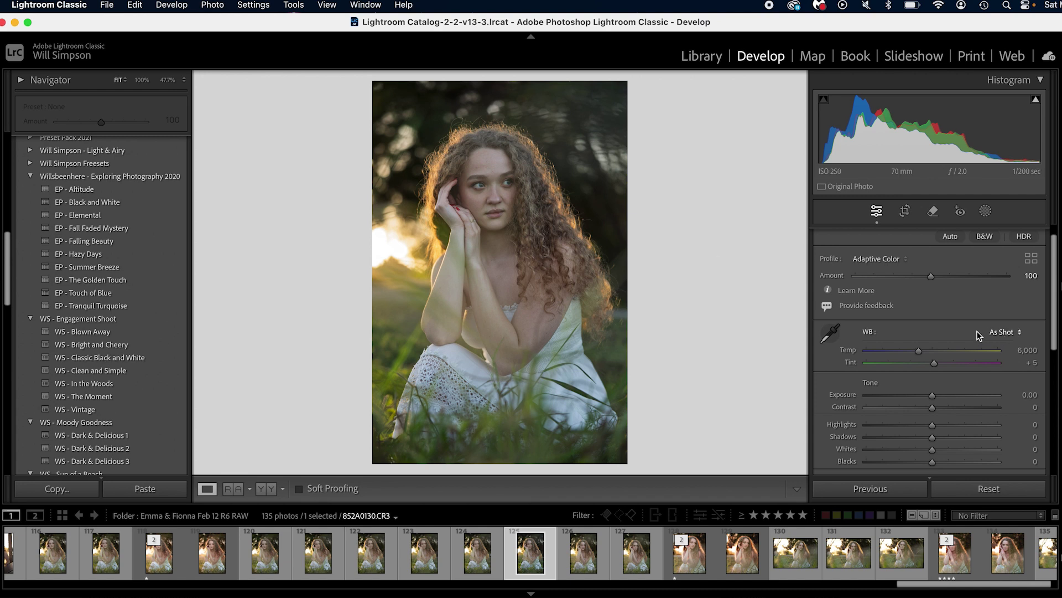
key("backslash")
key("backslash")
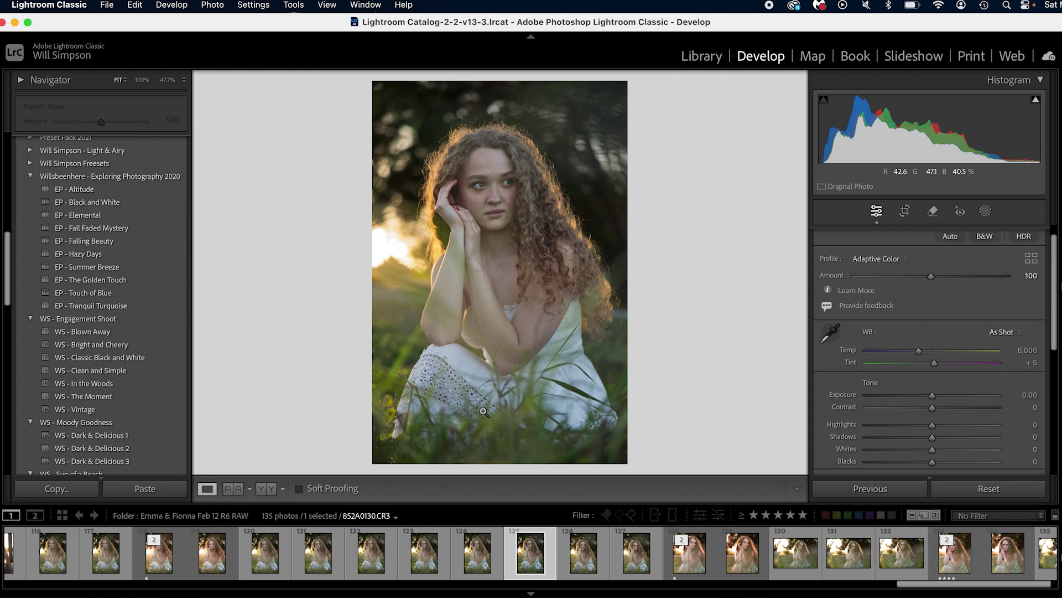
key("backslash")
key("backslash")
key("backslash")
key("backslash")
key("backslash")
key("backslash")
left_click_drag(452, 146, 448, 187)
key("backslash")
key("backslash")
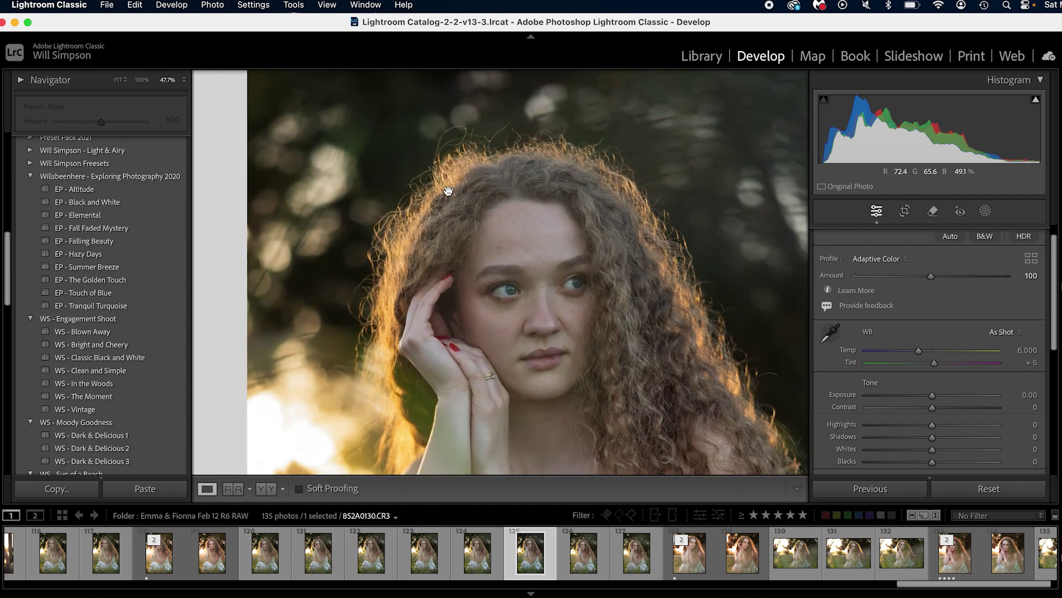
Warm the portrait's white balance to Temp 6,670 and Tint +14
scroll(448, 187, "down", 3)
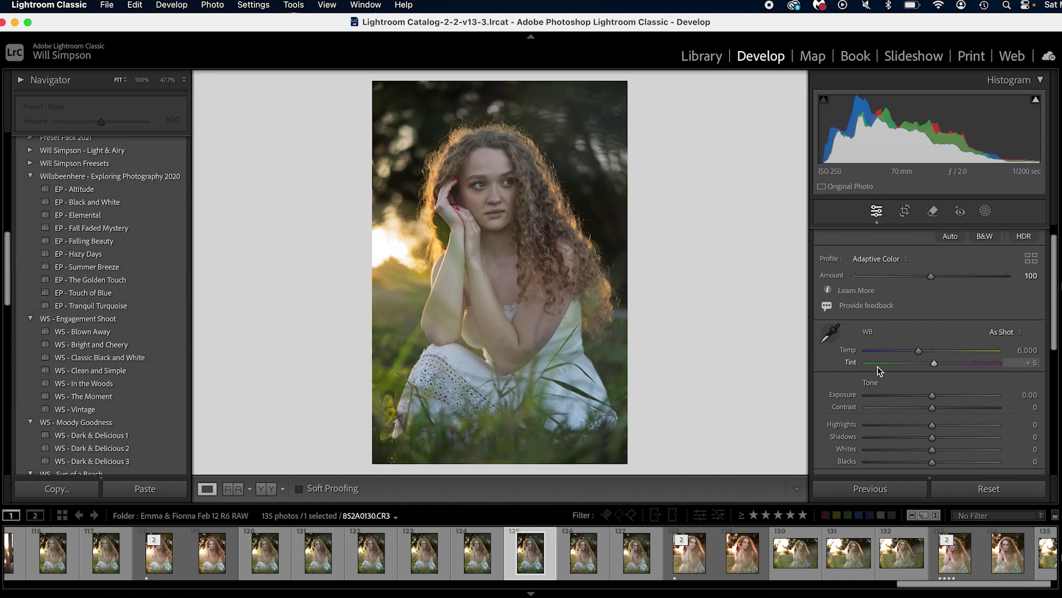
left_click(781, 367)
left_click_drag(934, 363, 927, 352)
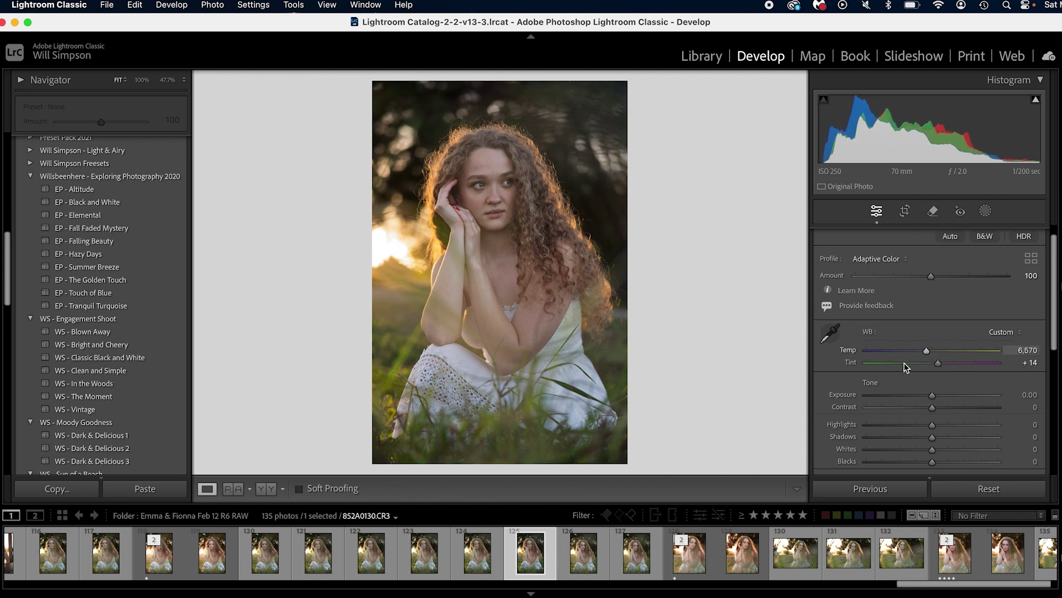
Set Exposure +0.30, Highlights −55, Shadows +30, Whites +27, Blacks −6 and Clarity −12
left_click(464, 183)
left_click(550, 206)
left_click_drag(933, 394, 954, 440)
scroll(948, 421, "down", 3)
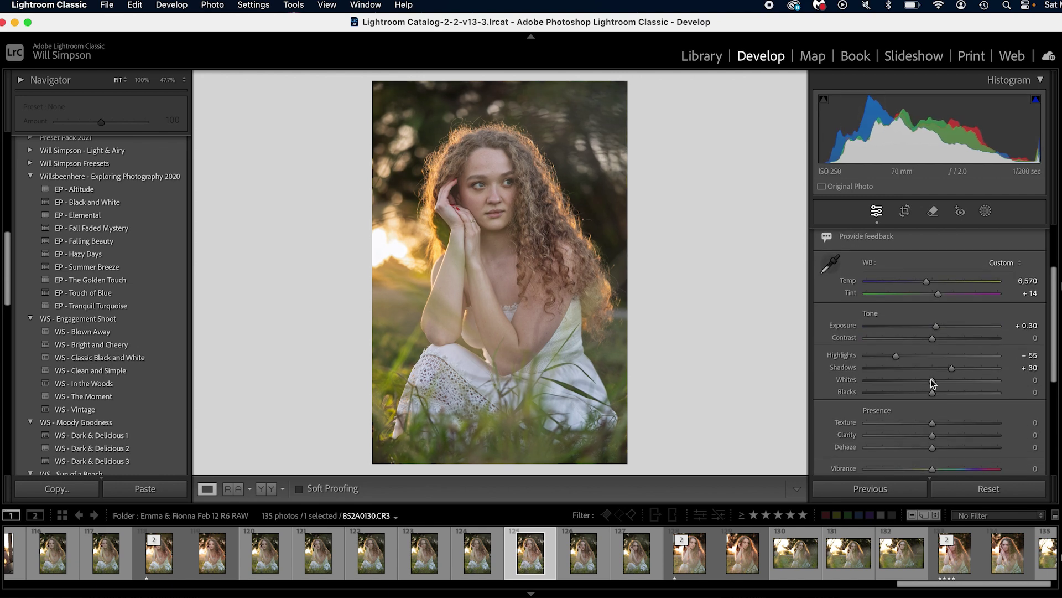
mouse_move(932, 382)
left_mouse_down()
mouse_move(949, 382)
mouse_move(919, 394)
mouse_move(928, 397)
left_mouse_up()
mouse_move(933, 439)
left_mouse_down()
mouse_move(923, 439)
mouse_move(939, 451)
left_mouse_up()
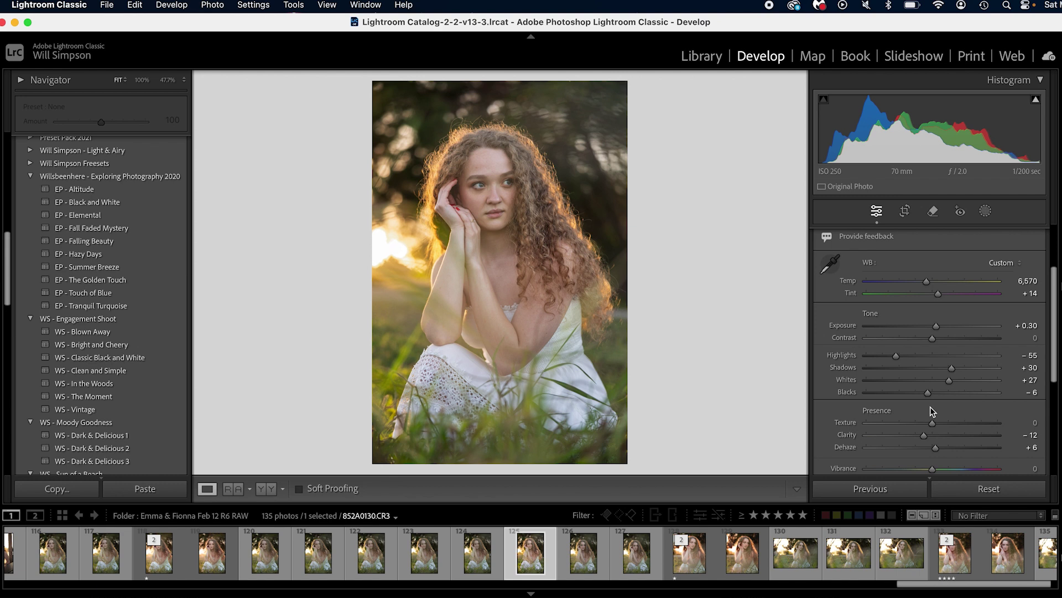
Compare with the Before version, then convert the portrait with the Adaptive B&W profile
key("backslash")
key("backslash")
scroll(892, 292, "up", 3)
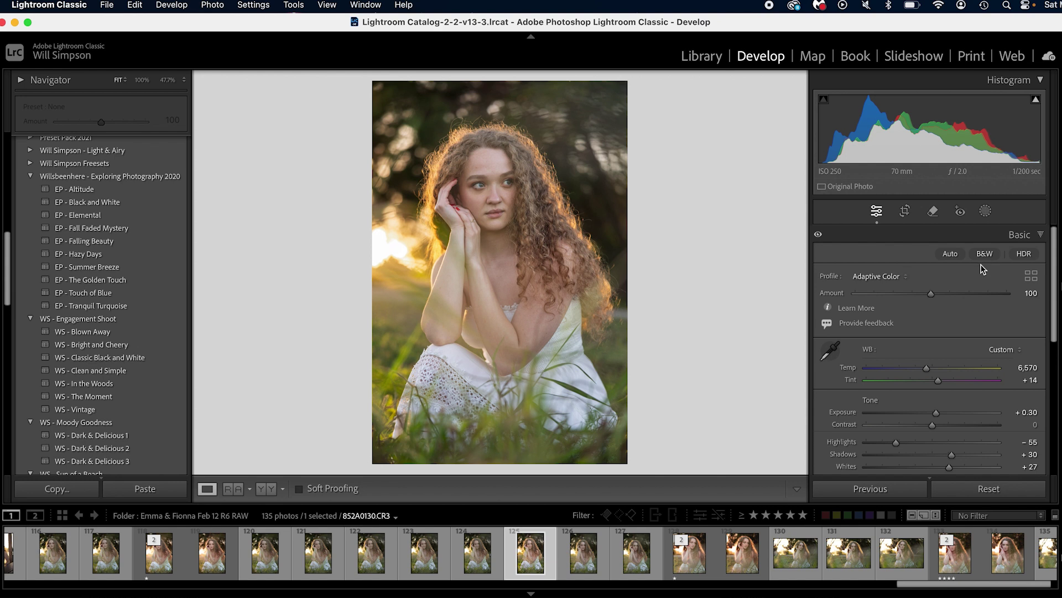
left_click(887, 277)
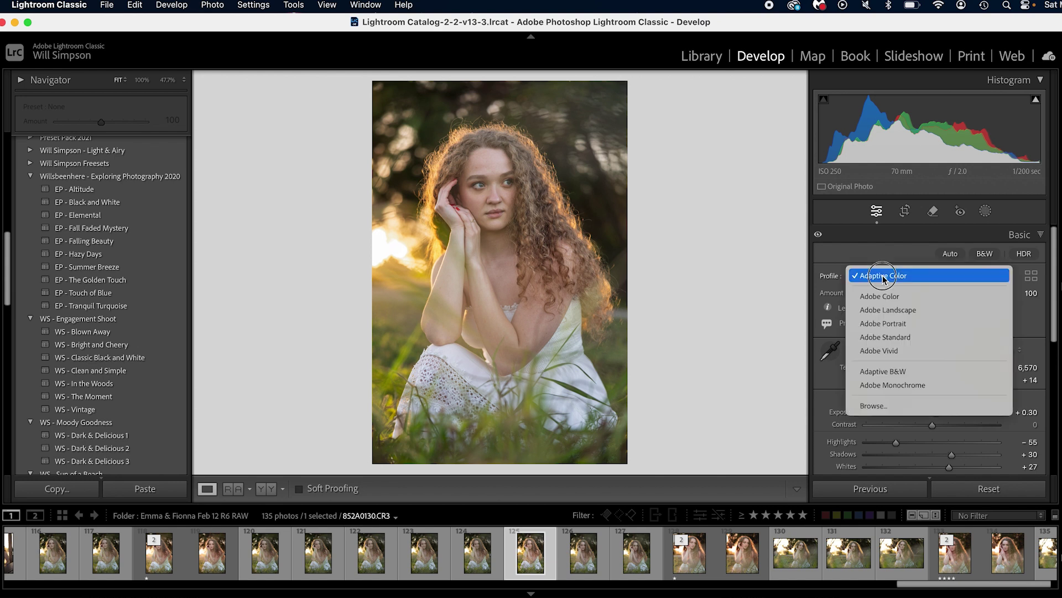
left_click(901, 372)
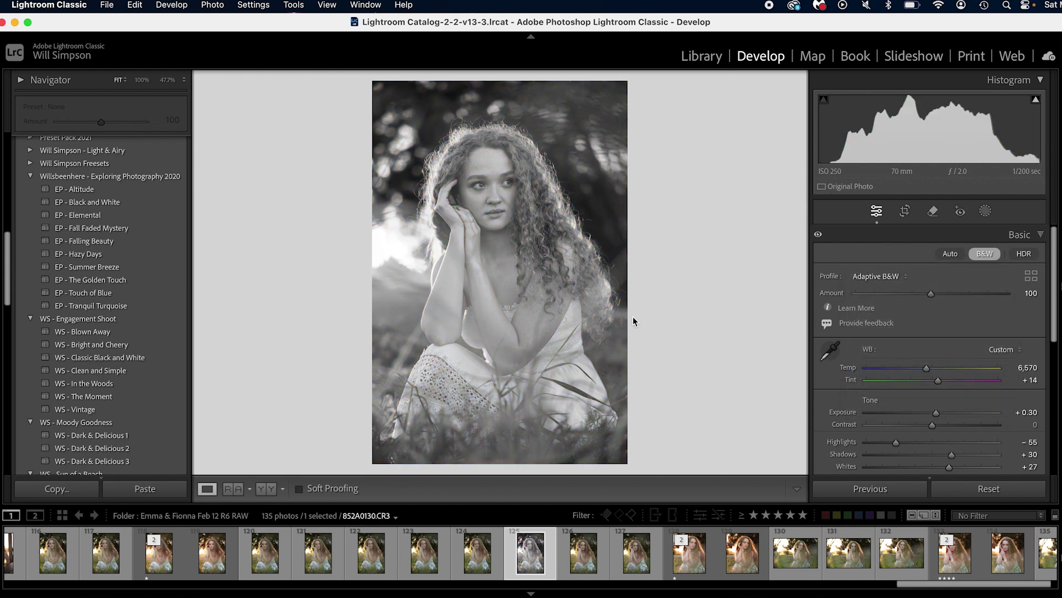